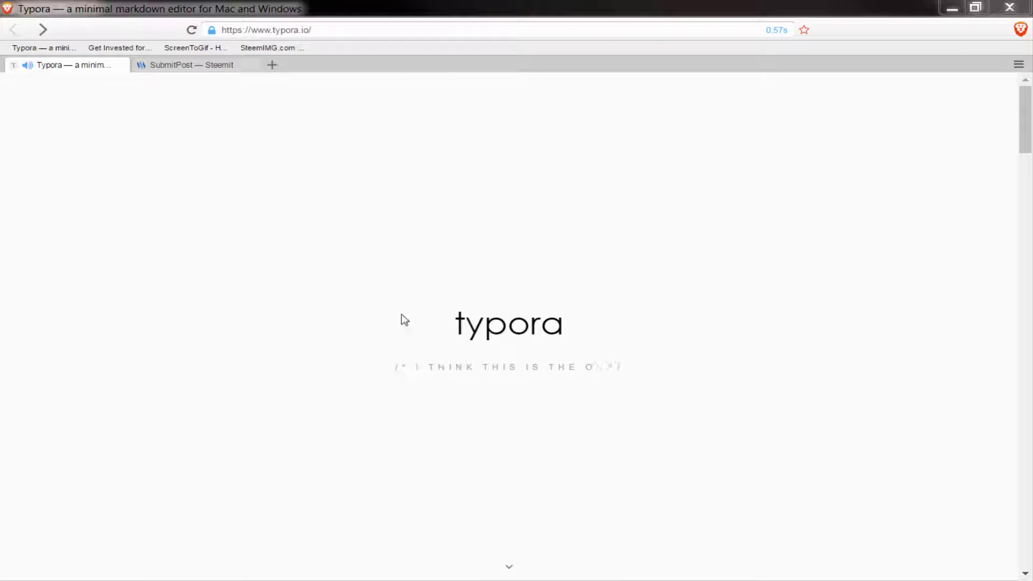
Step: Scroll typora.io down and open the Typora for Windows download section
drag(1026, 129, 987, 484)
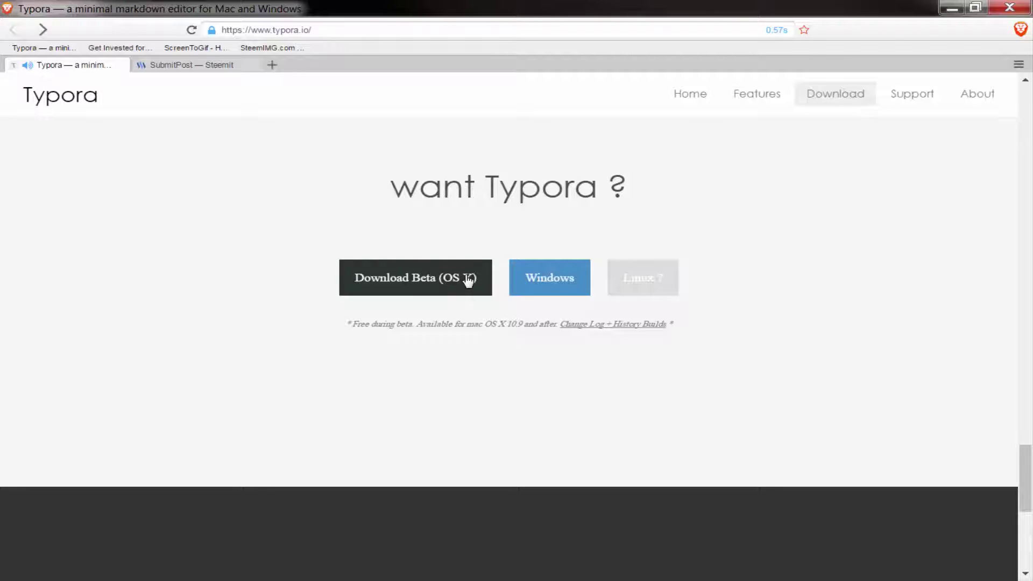
click(550, 278)
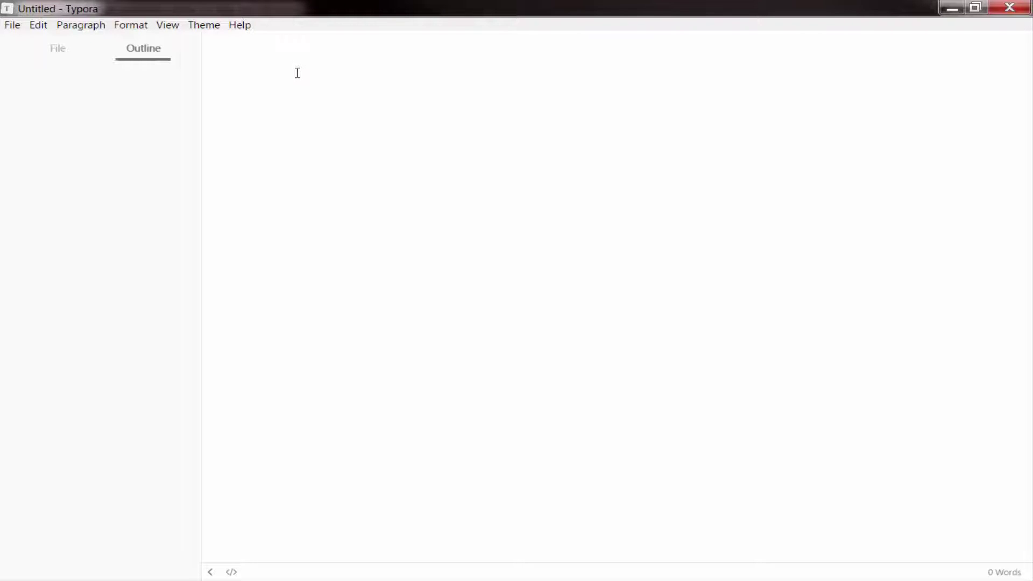
Step: Type STEEMIT and format it as a Heading 1
text(STEEMIT)
drag(338, 73, 291, 74)
right_click(309, 72)
mouse_move(345, 312)
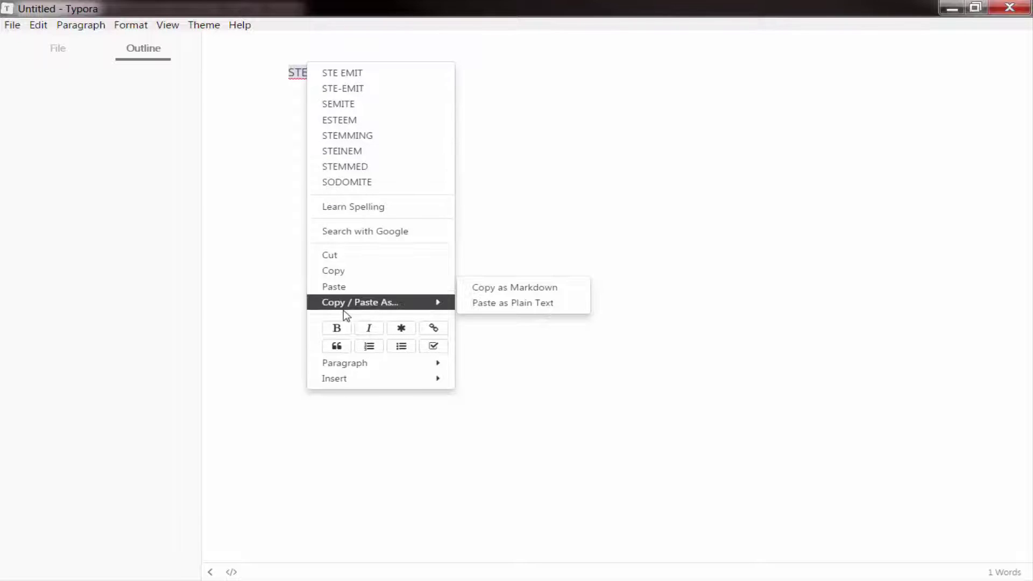
mouse_move(344, 363)
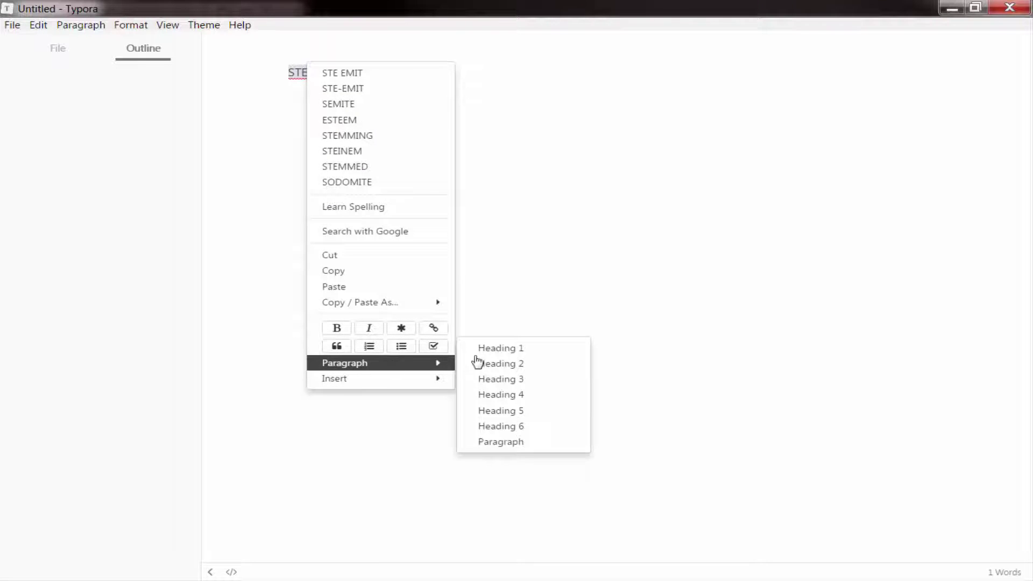
click(490, 349)
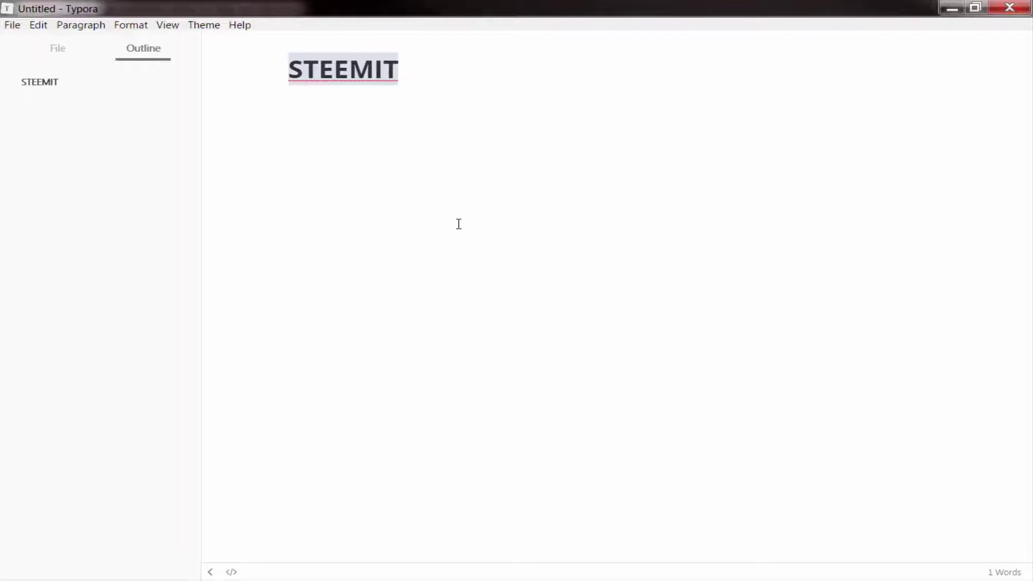
Step: Copy the STEEMIT heading as Markdown
right_click(342, 71)
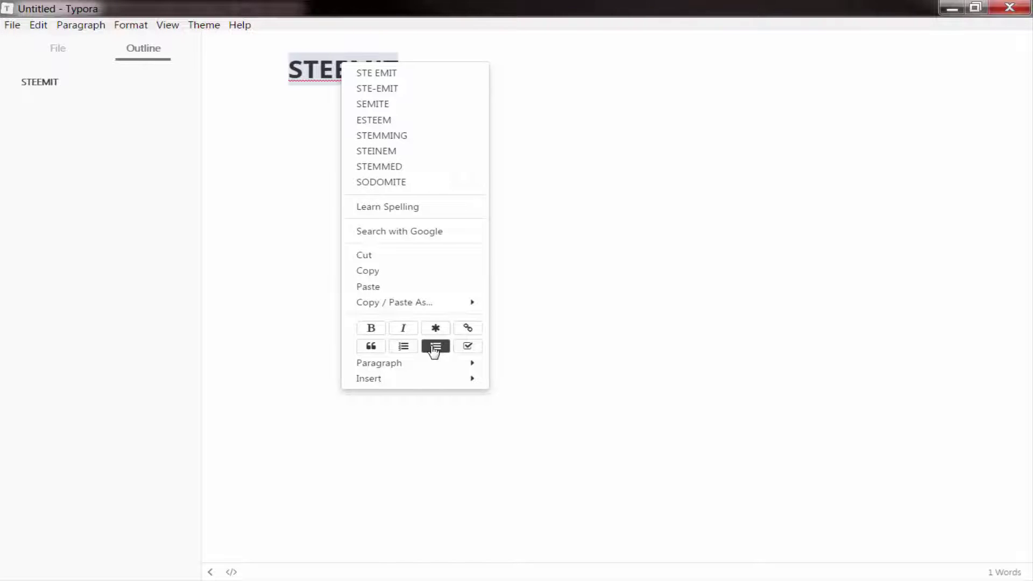
mouse_move(411, 306)
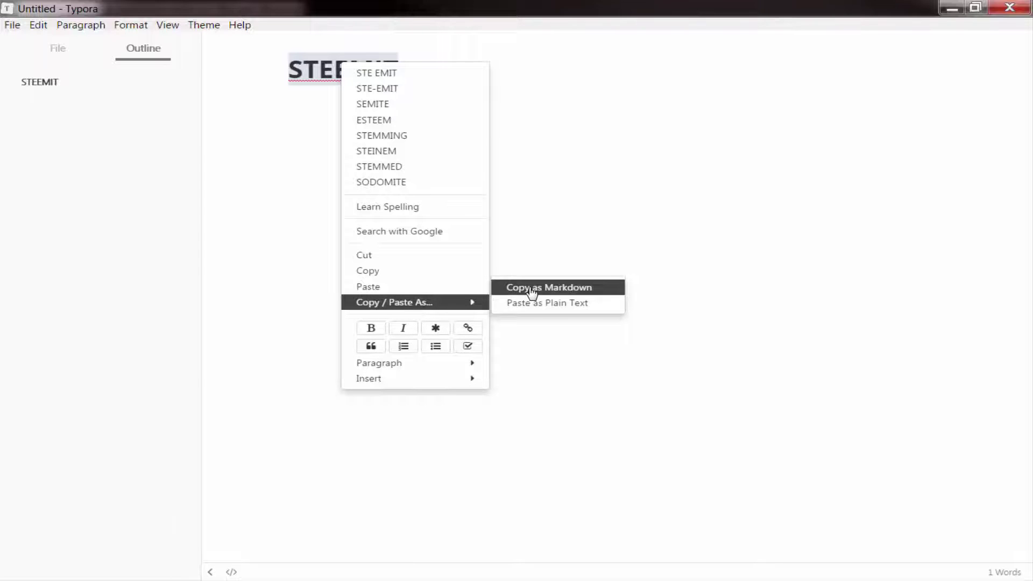
click(273, 225)
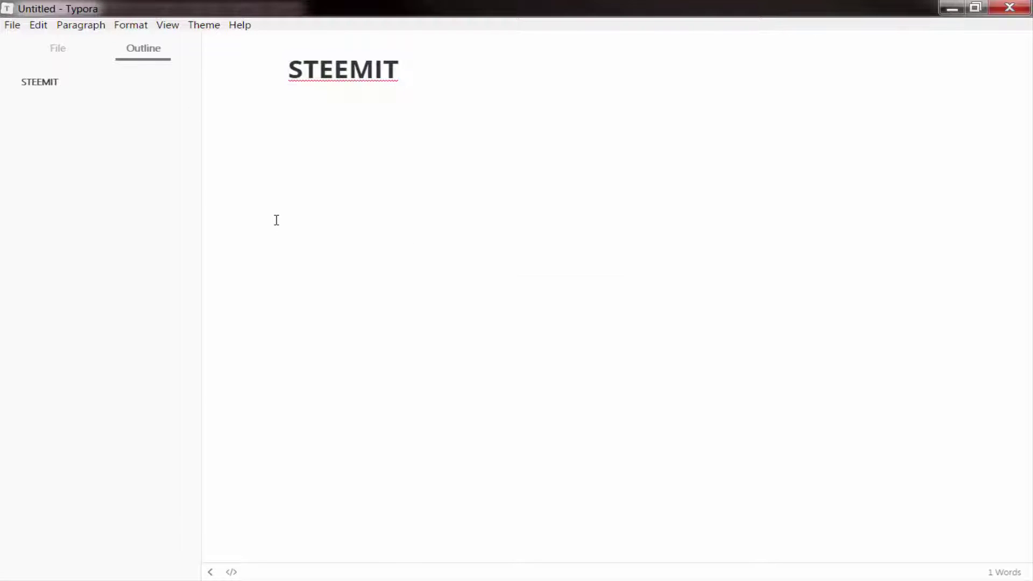
Step: Switch Typora's theme to Newsprint
click(72, 27)
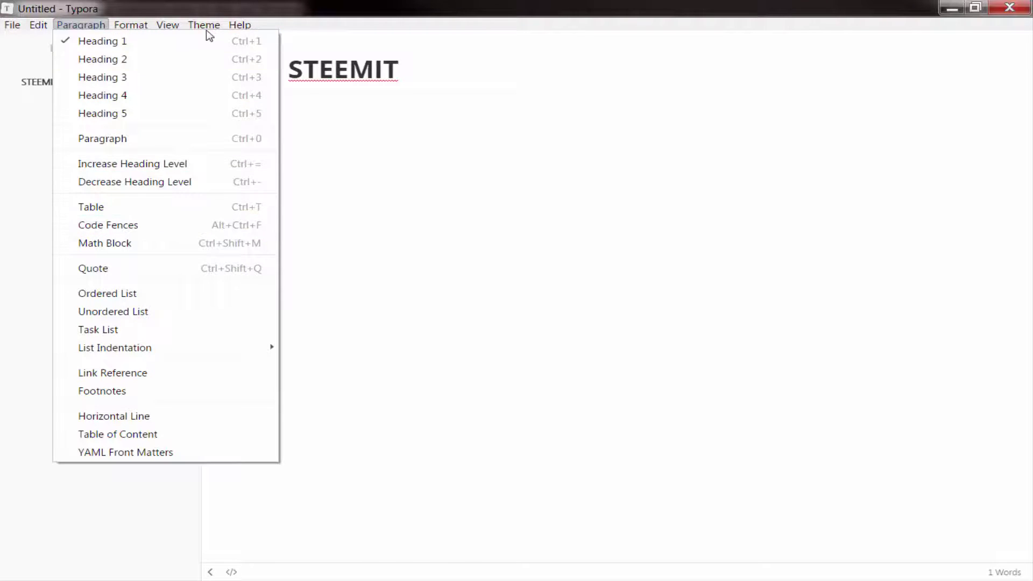
mouse_move(204, 25)
click(200, 61)
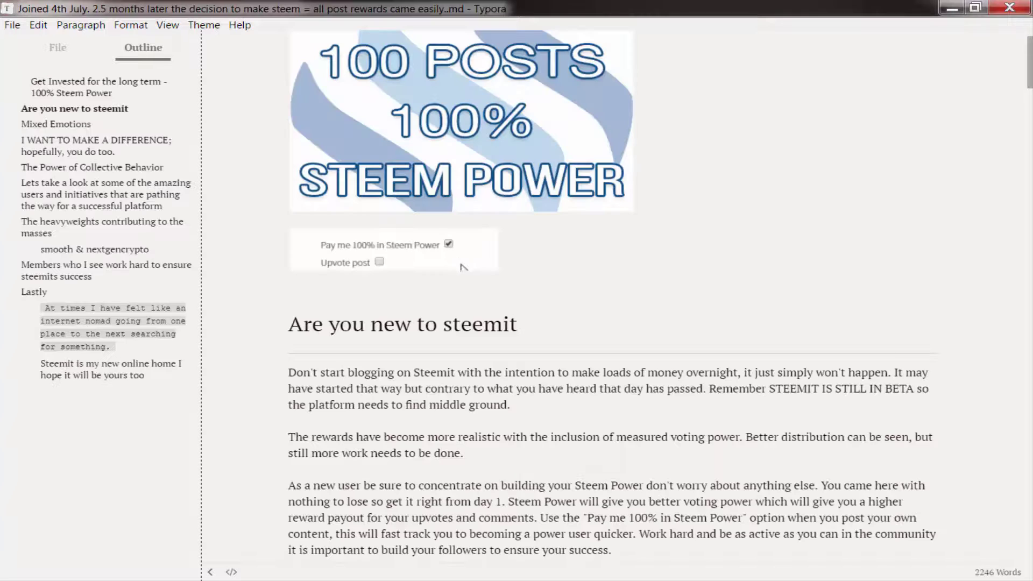
Step: Change the post's theme to Github
click(201, 26)
click(226, 41)
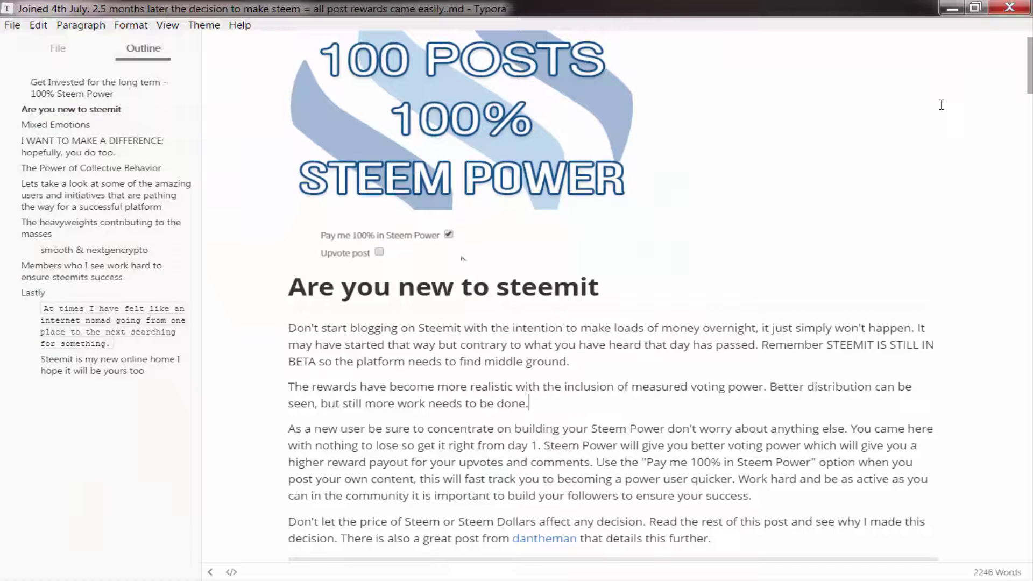
mouse_move(1016, 84)
mouse_down()
mouse_move(1003, 267)
mouse_move(1014, 411)
mouse_move(1015, 65)
mouse_up()
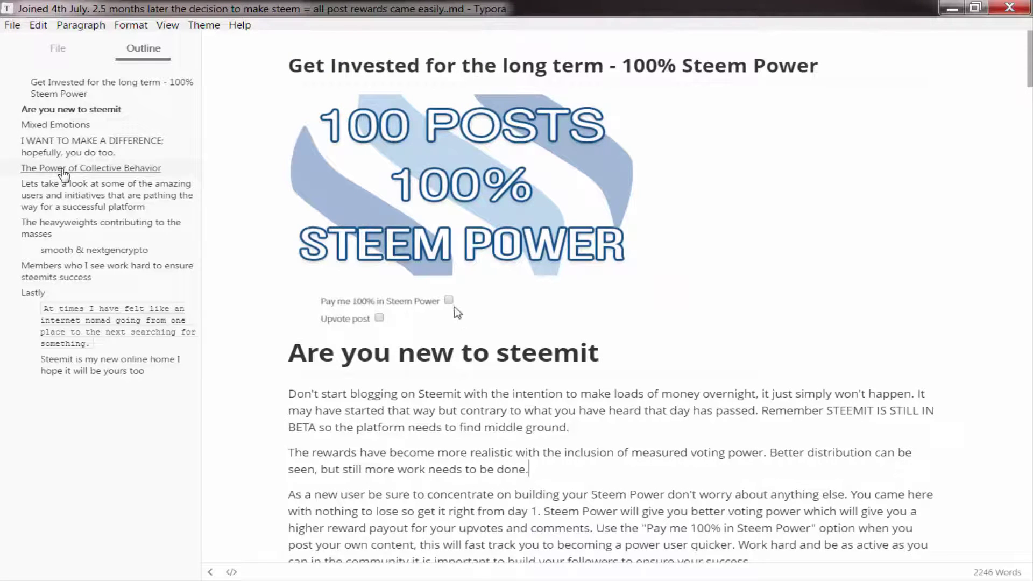
Step: Jump to the amazing users and initiatives section via the outline, then return to the top
click(60, 188)
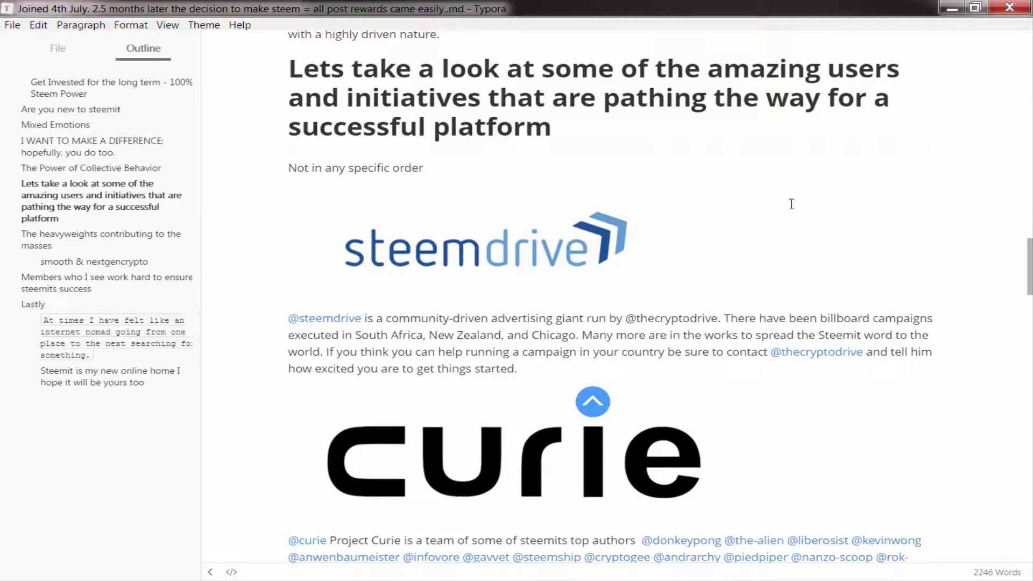
scroll(1029, 266, down, 1)
scroll(1029, 267, down, 1)
scroll(1029, 266, up, 1)
scroll(1029, 266, down, 4)
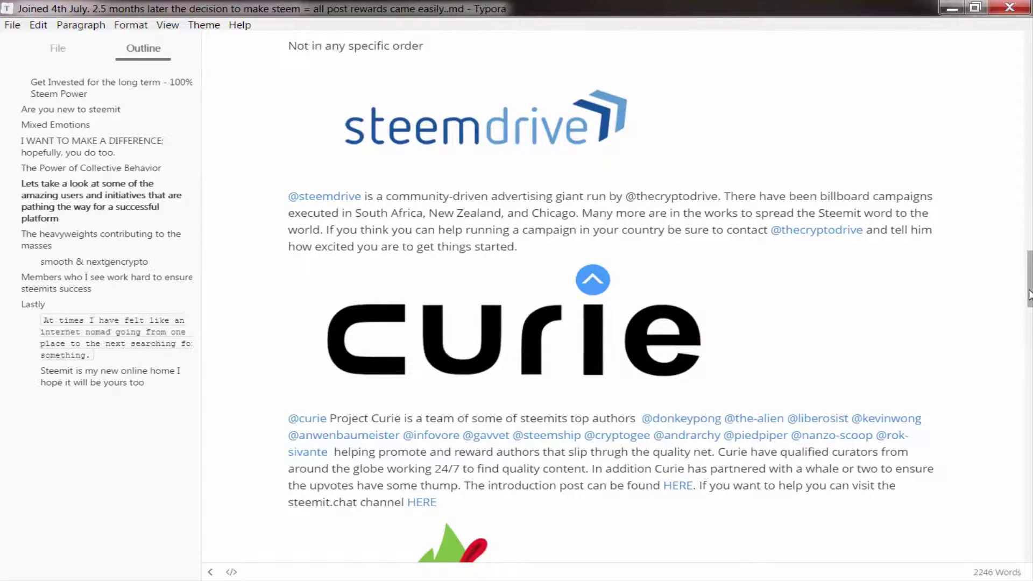
click(592, 279)
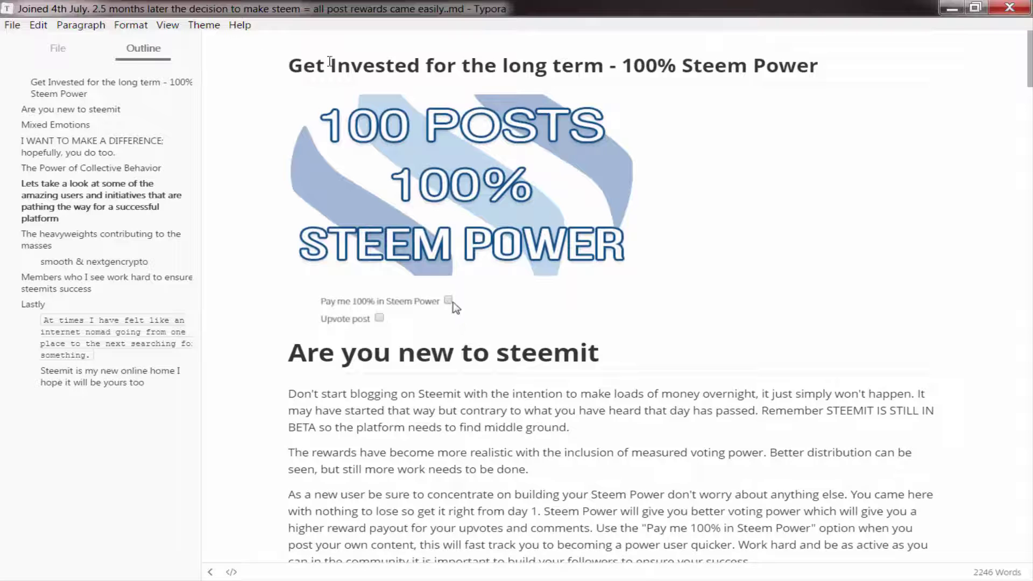
Step: Go to the browser and load steemimg.com from the bookmarks bar
key(alt+Tab)
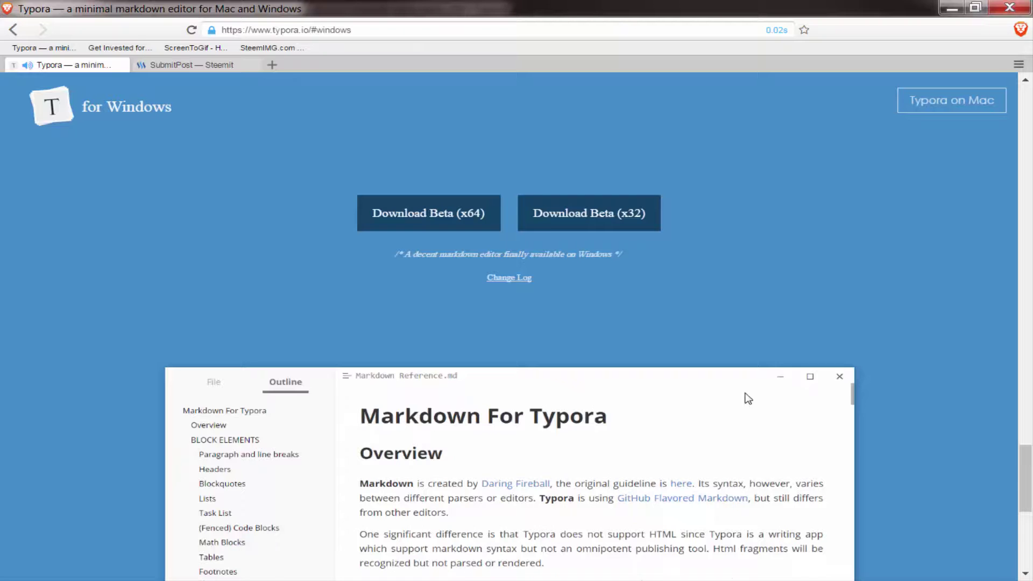
click(260, 47)
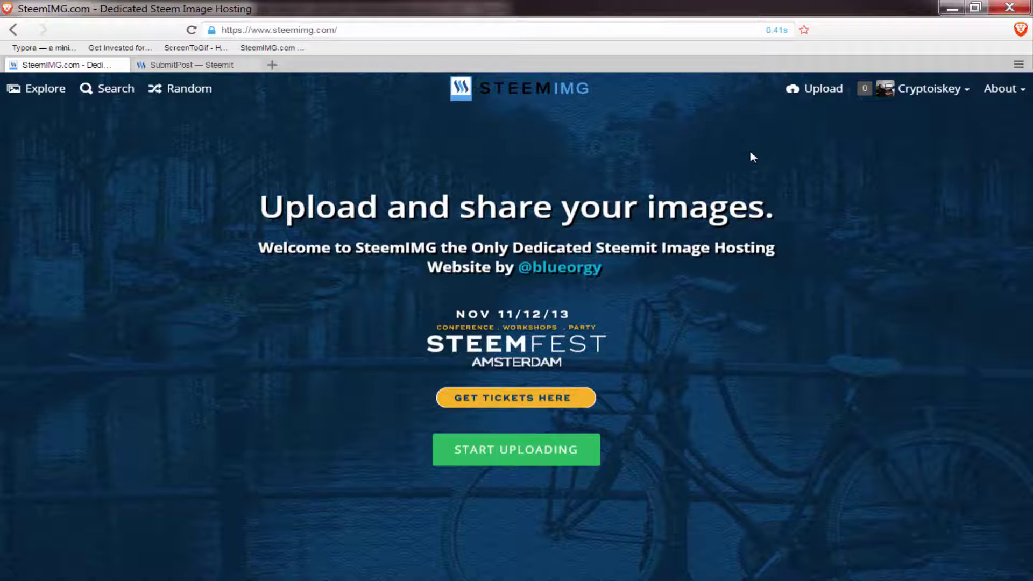
Step: Copy the 100 PERCENT image's Markdown embed code from your SteemIMG profile, then return to Typora
click(934, 94)
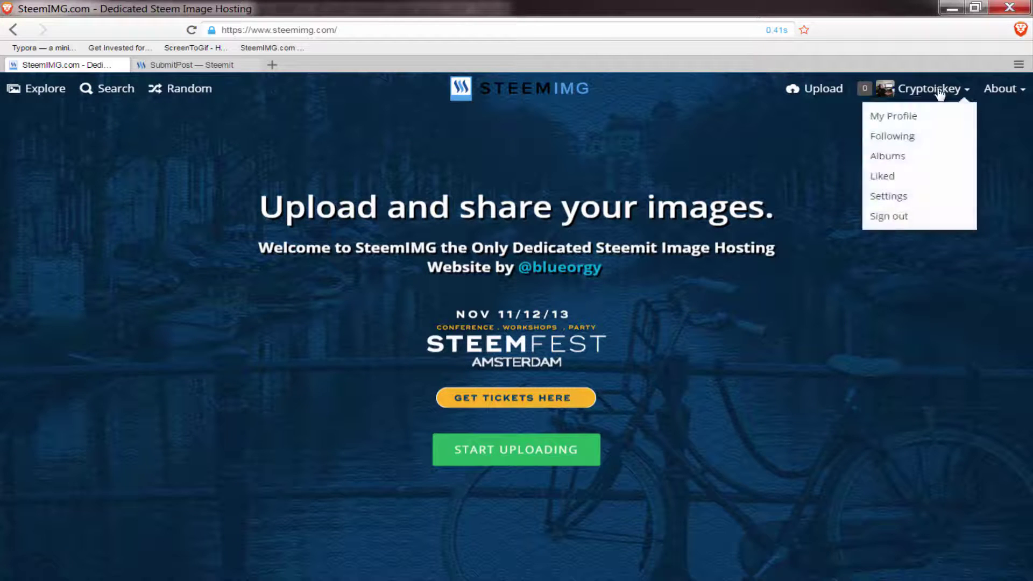
click(893, 116)
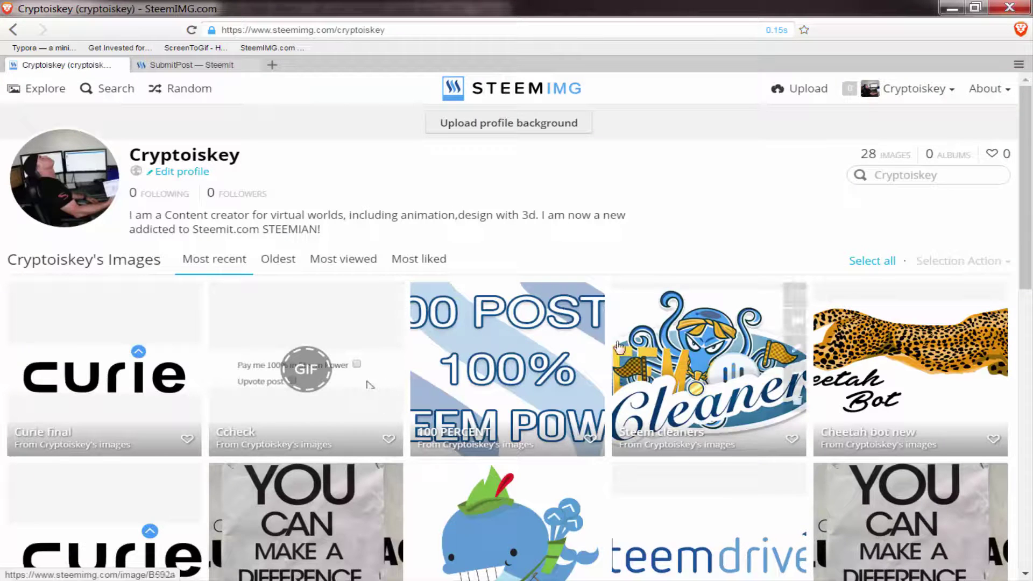
click(498, 341)
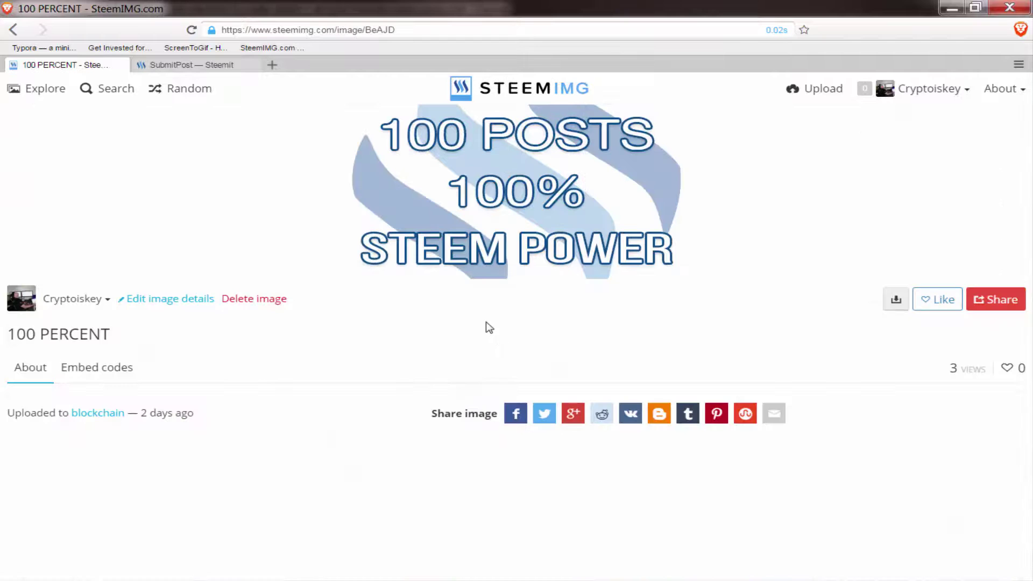
click(112, 372)
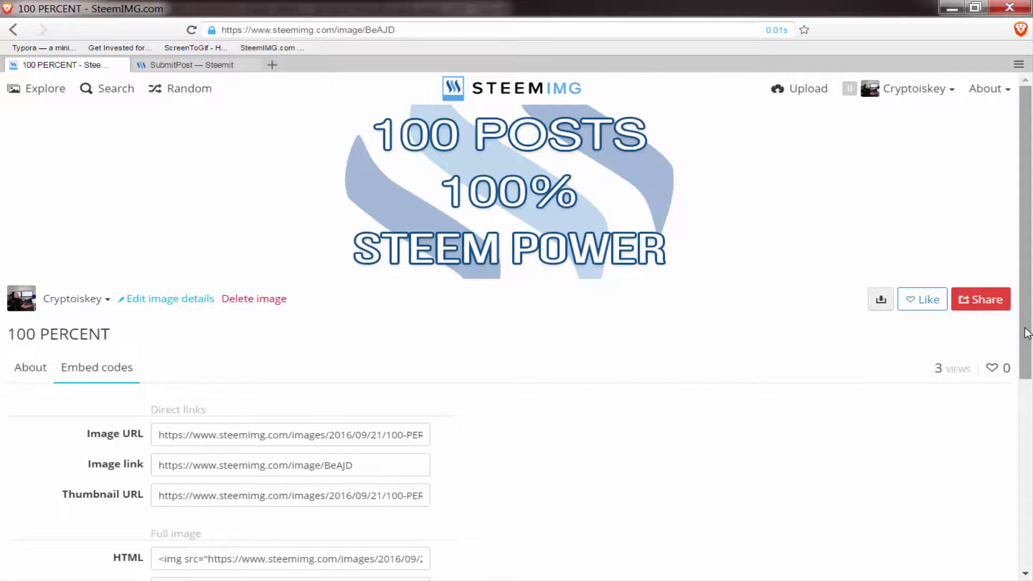
scroll(1021, 386, down, 2)
scroll(1021, 386, down, 3)
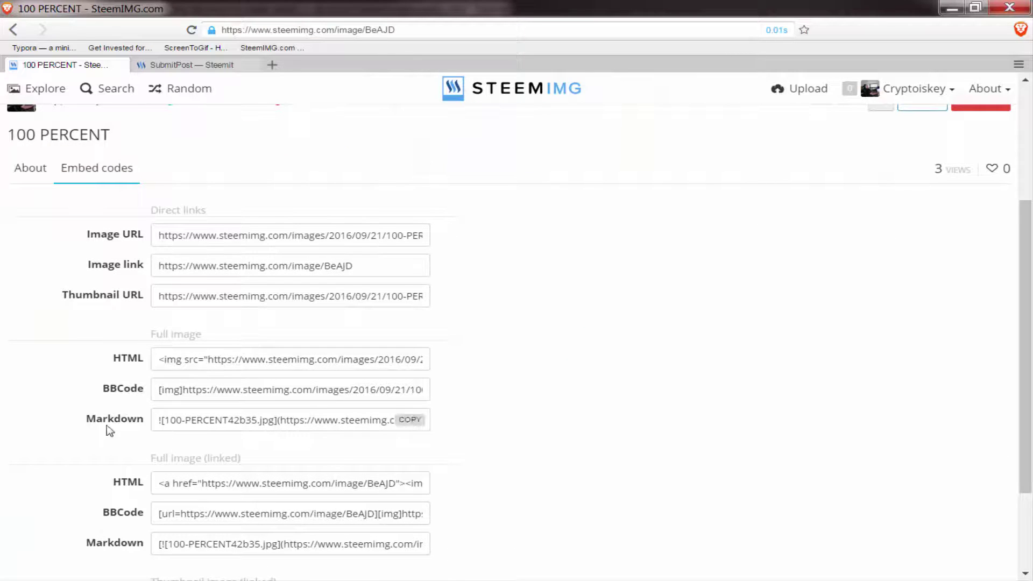
click(411, 420)
key(alt+Tab)
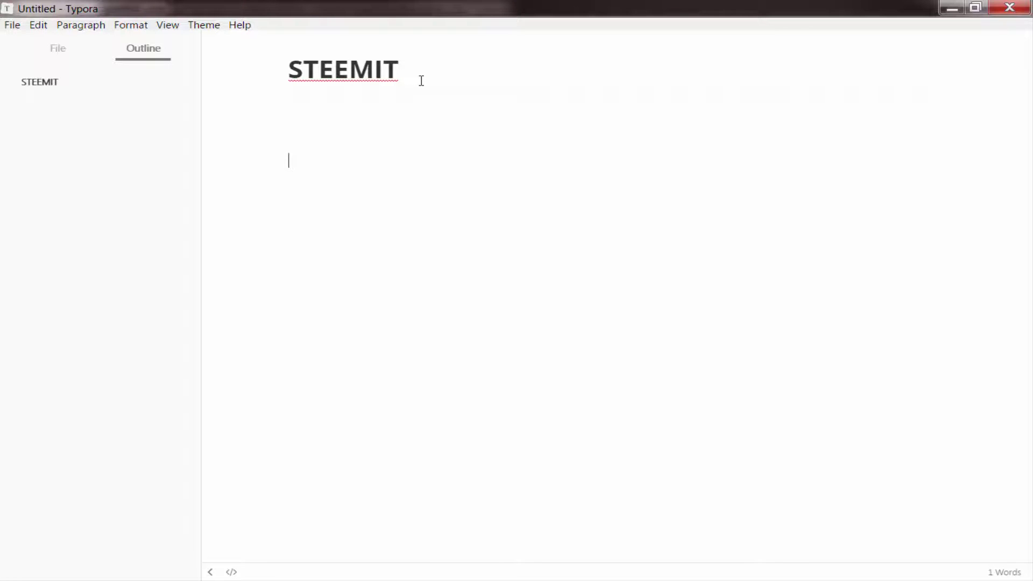
Step: Paste the 100 PERCENT image code under STEEMIT, then copy the full post as Markdown
key(ctrl+v)
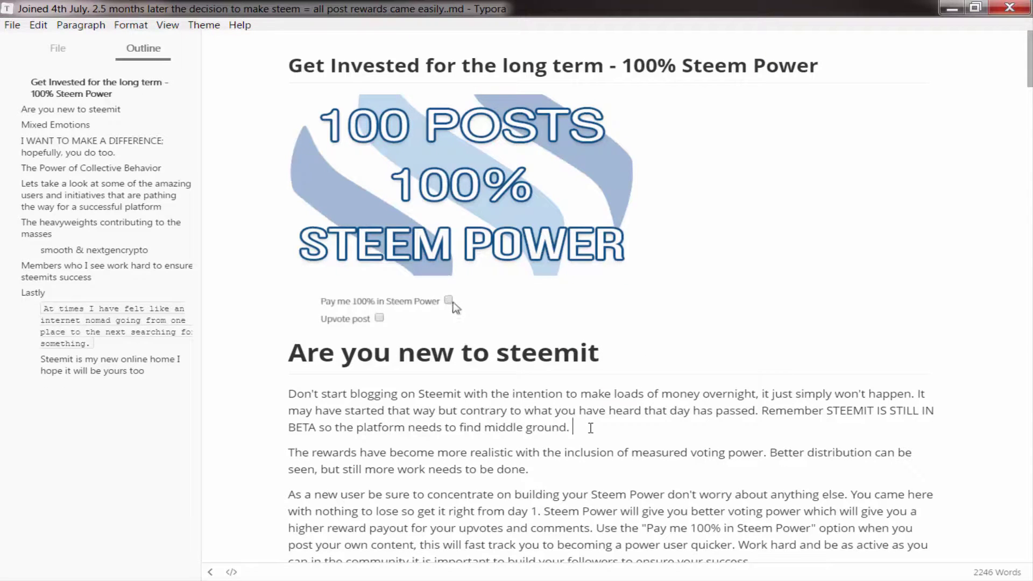
key(ctrl+a)
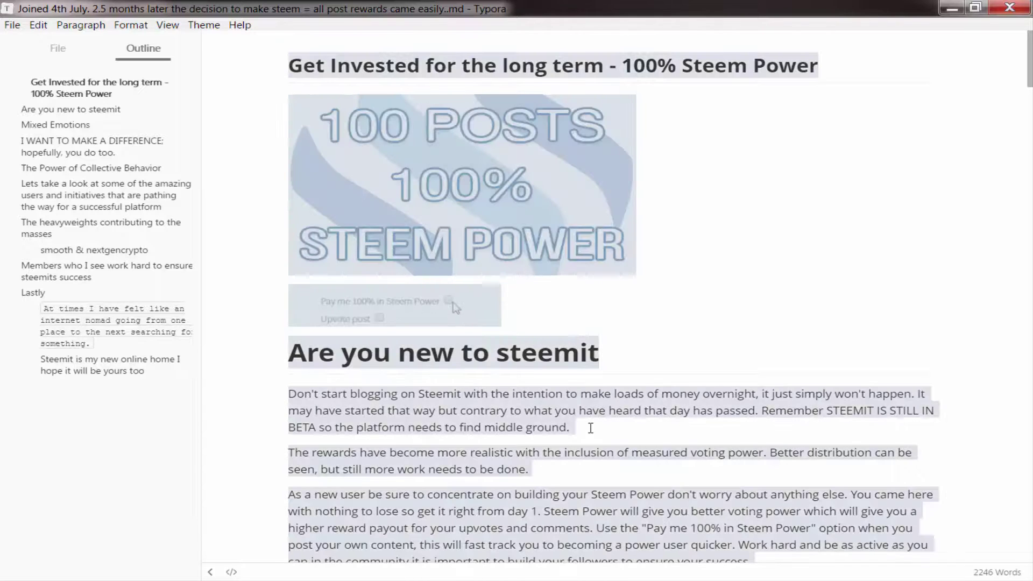
right_click(590, 427)
mouse_move(650, 472)
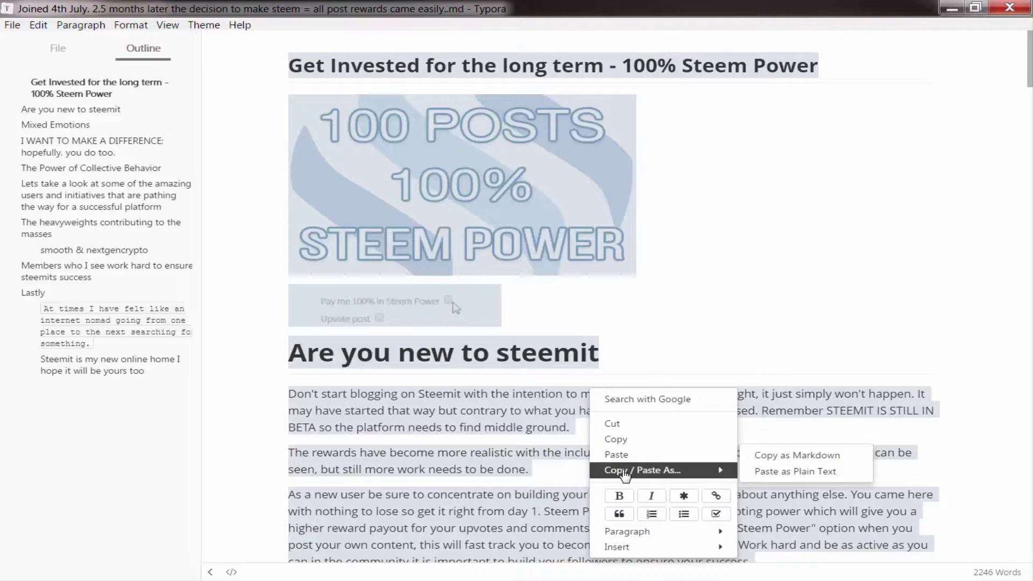
click(775, 456)
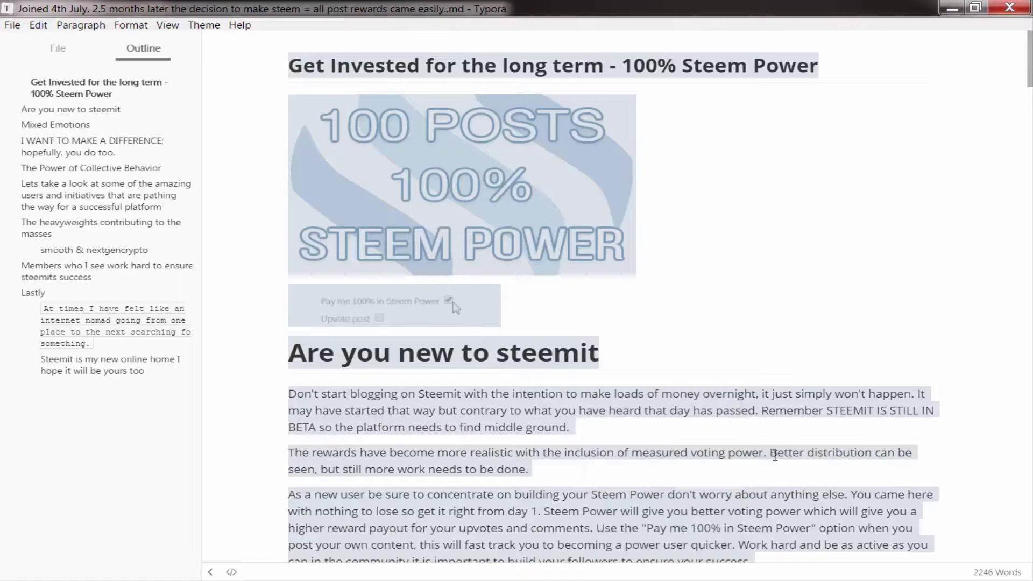
key(alt+Tab)
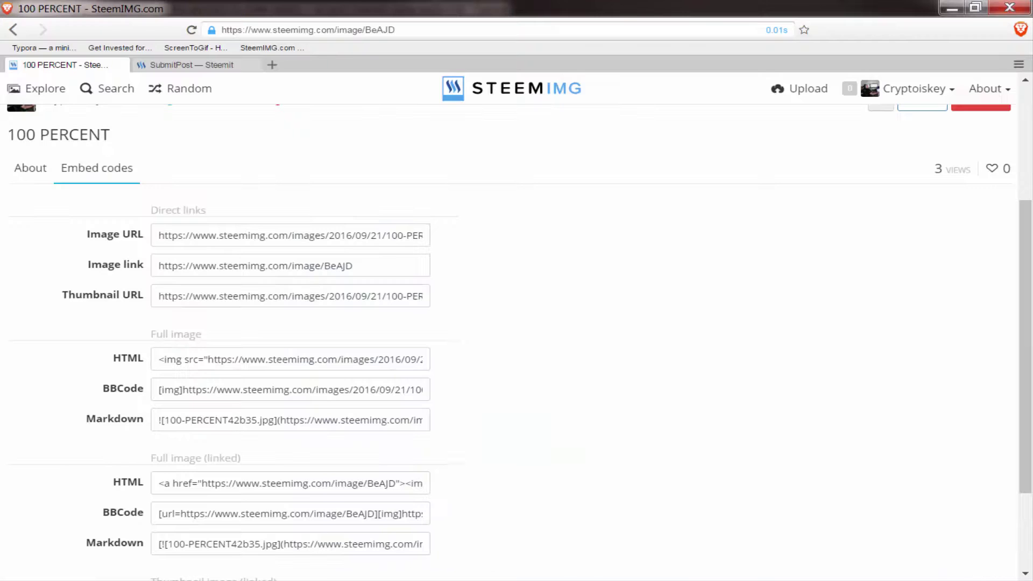
Step: Paste the Markdown into the Steemit Submit a Story body and scroll its 100% Steem Power preview
click(209, 64)
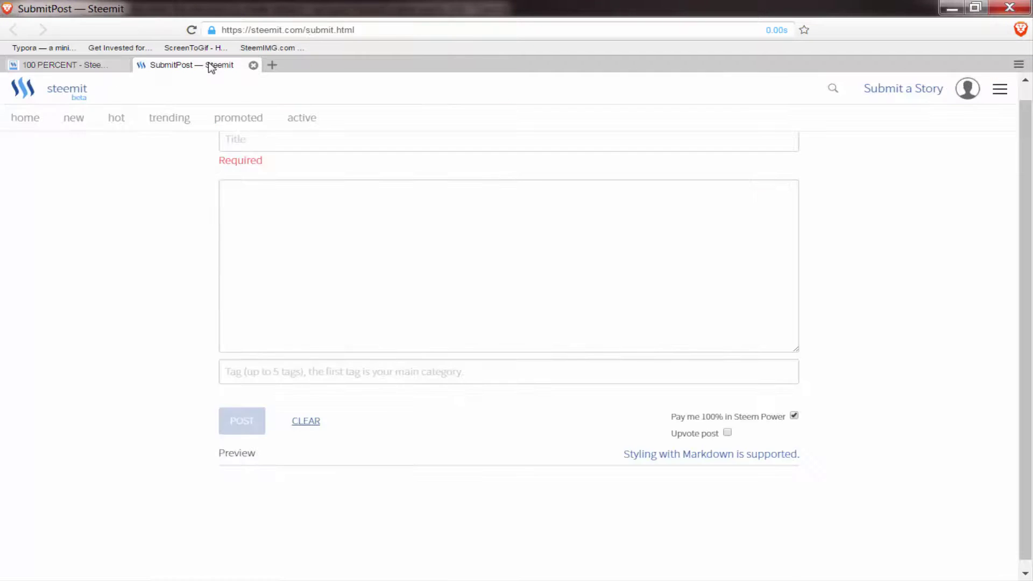
drag(1025, 196, 1027, 171)
click(273, 211)
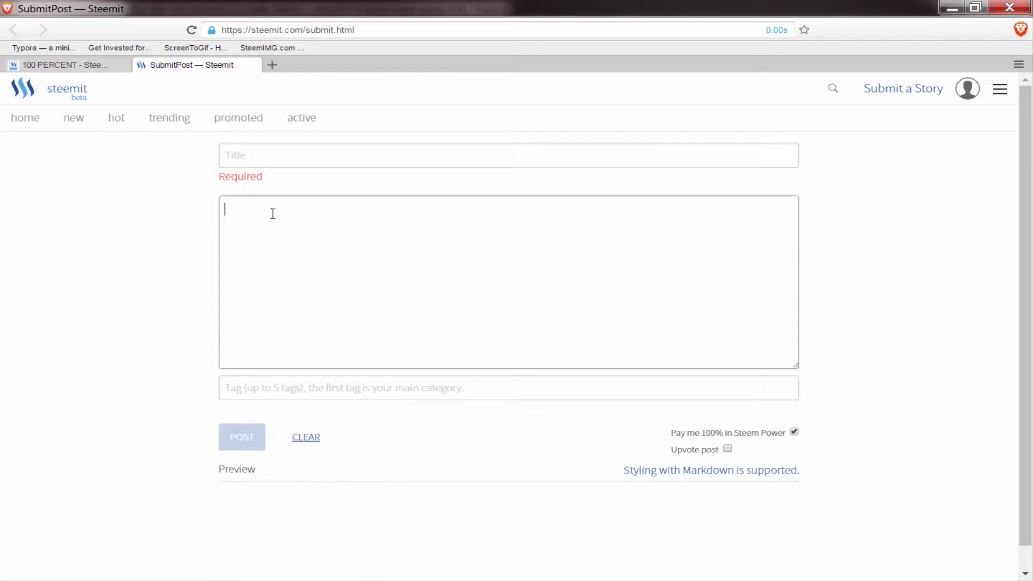
key(ctrl+v)
drag(1027, 100, 1003, 411)
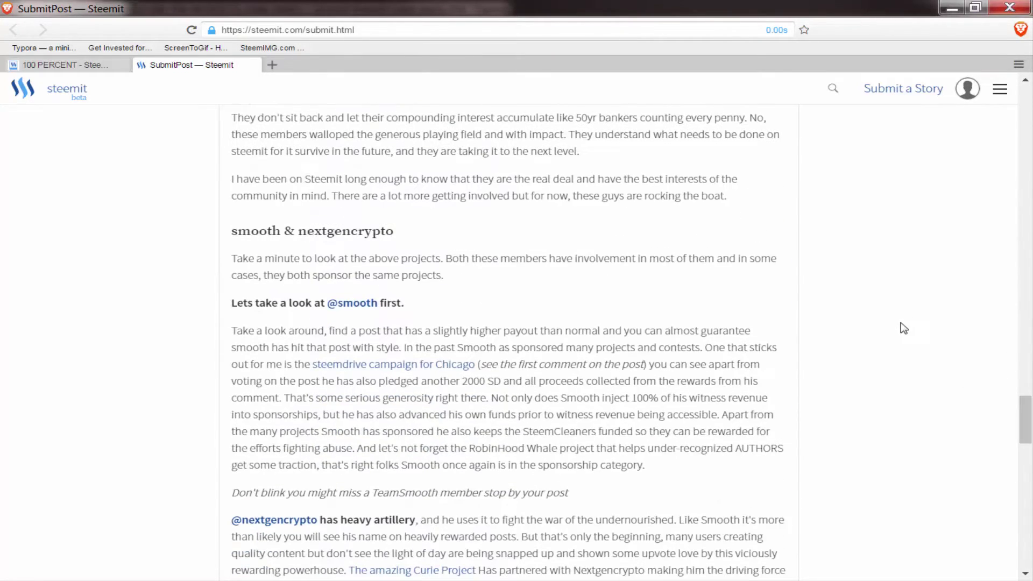